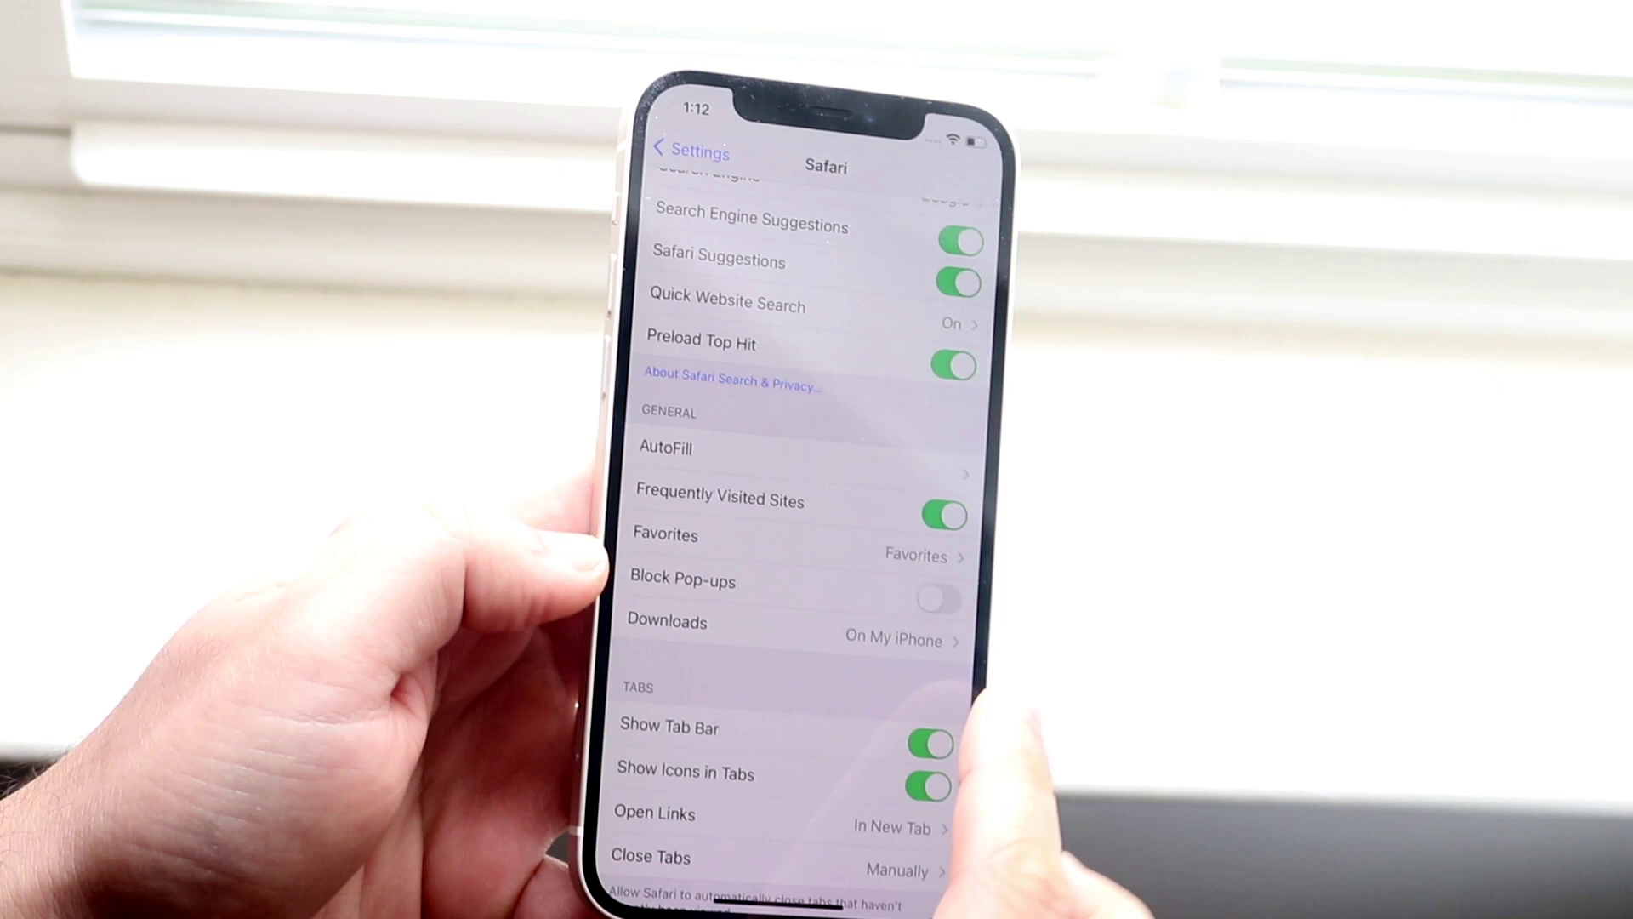
- Toggle Safari's Block Pop-ups switch on, then back off
click(936, 608)
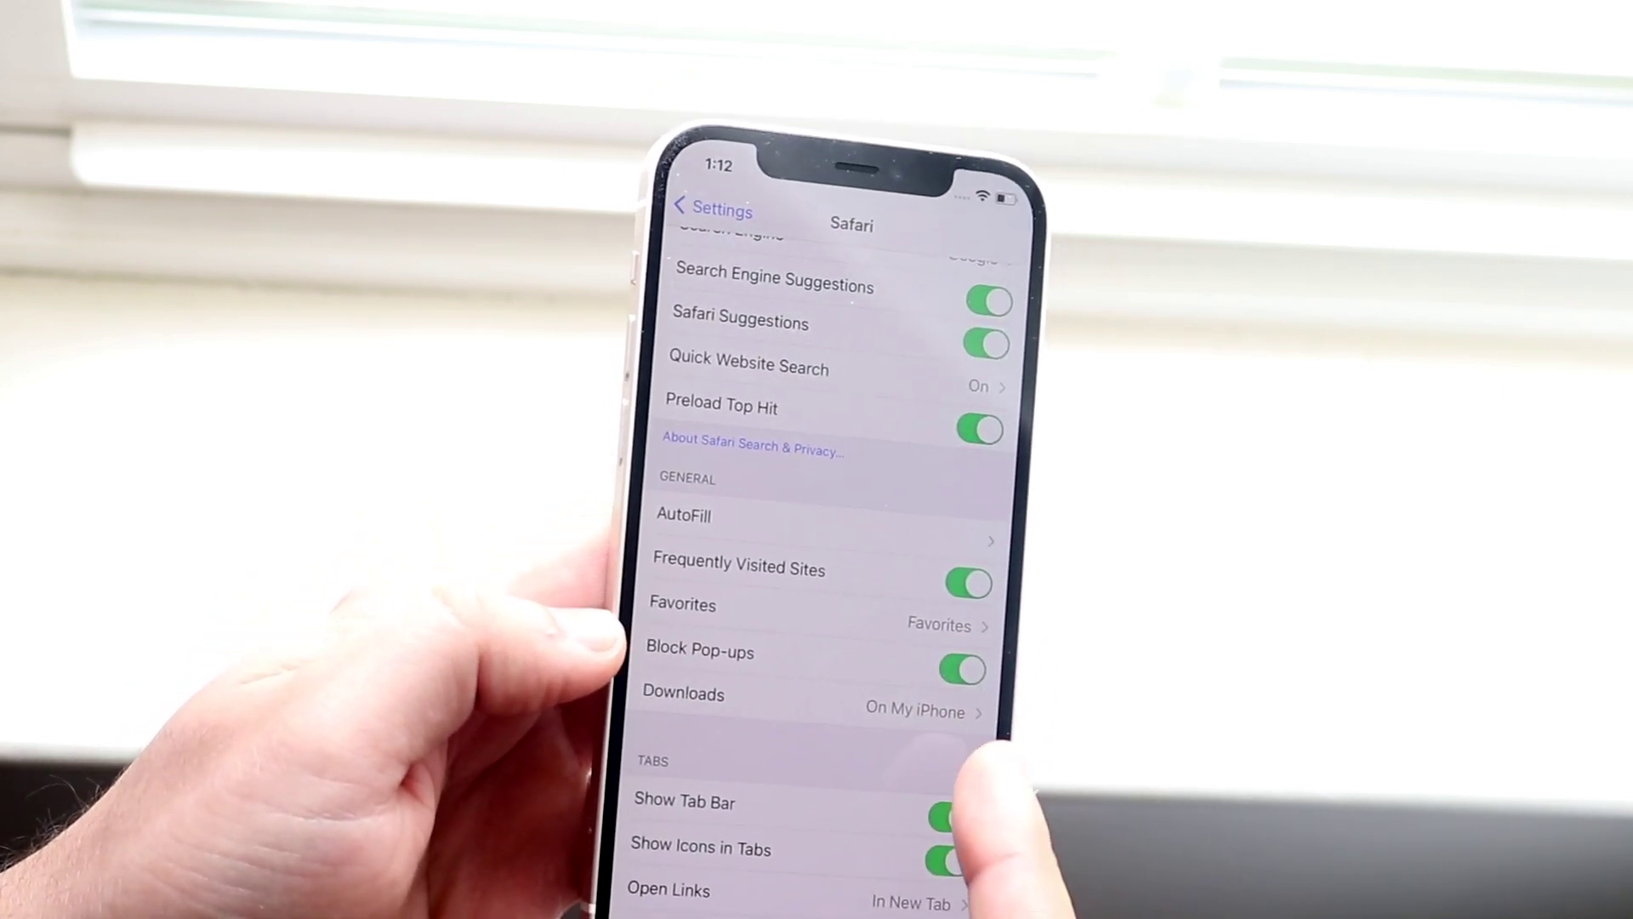
click(951, 663)
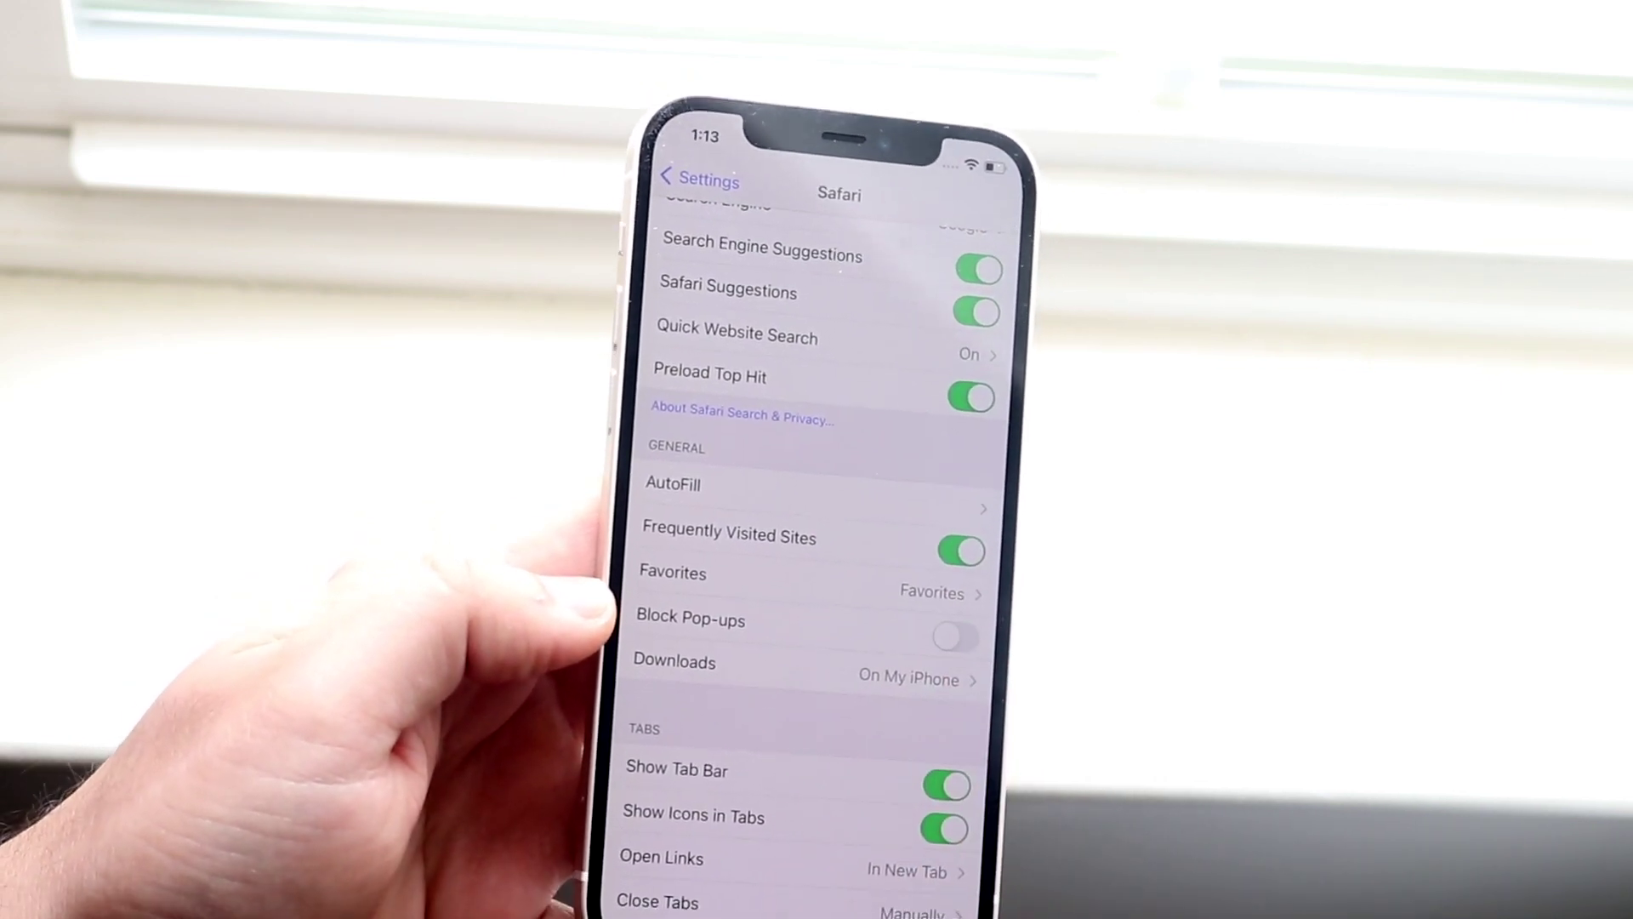